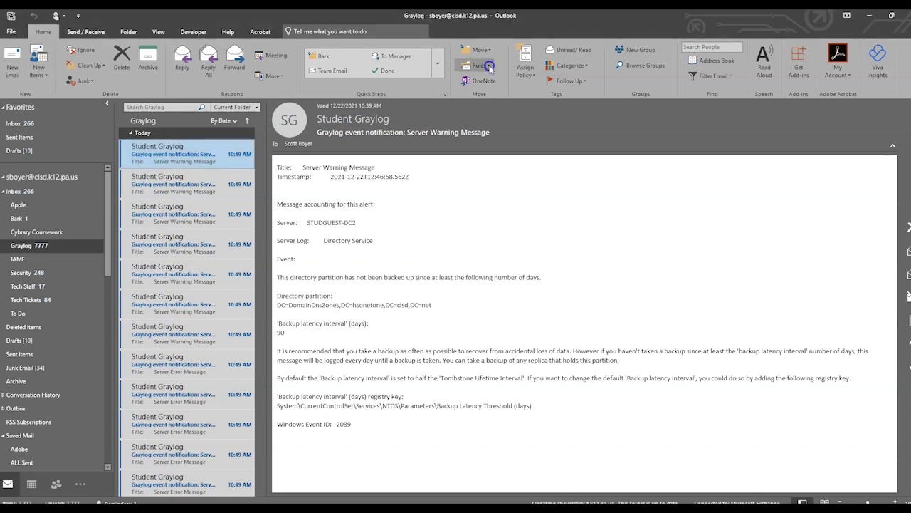
left_click(490, 66)
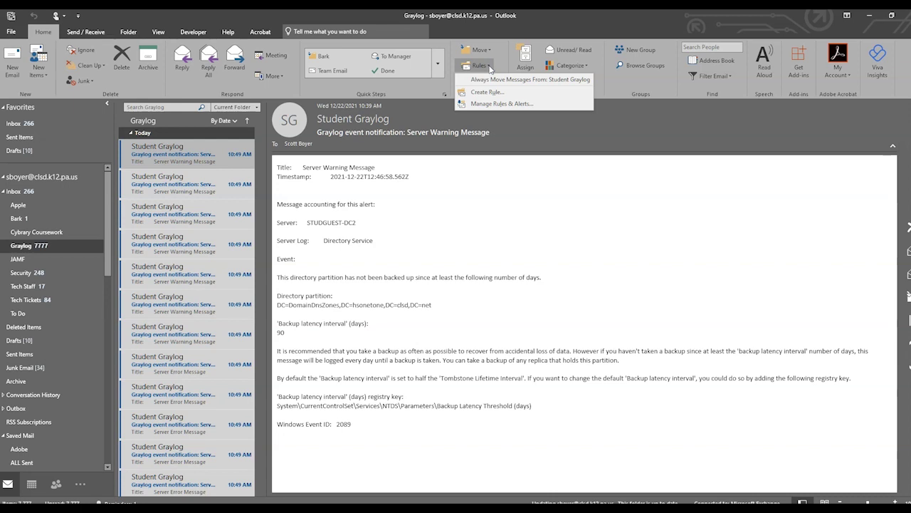
left_click(500, 66)
left_click(500, 67)
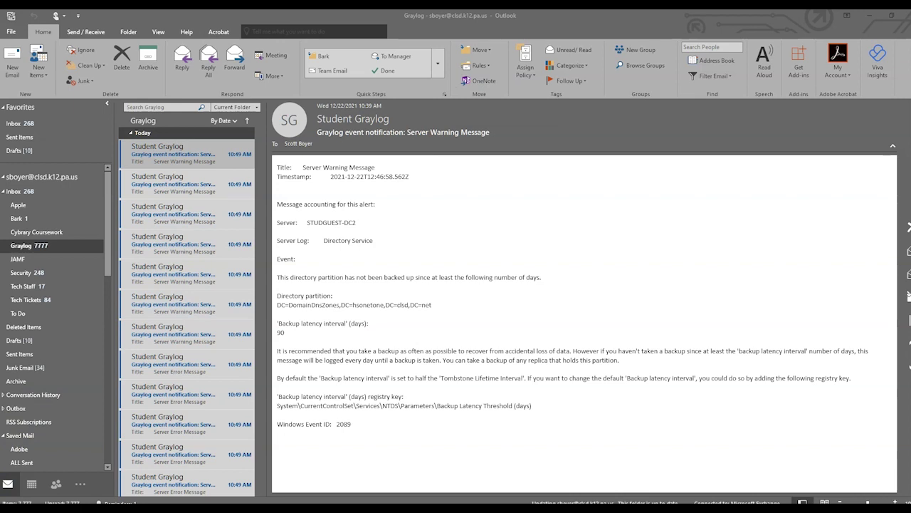
mouse_move(528, 115)
left_mouse_down()
mouse_move(594, 111)
mouse_move(534, 109)
mouse_move(567, 107)
left_mouse_up()
left_click_drag(683, 112, 750, 110)
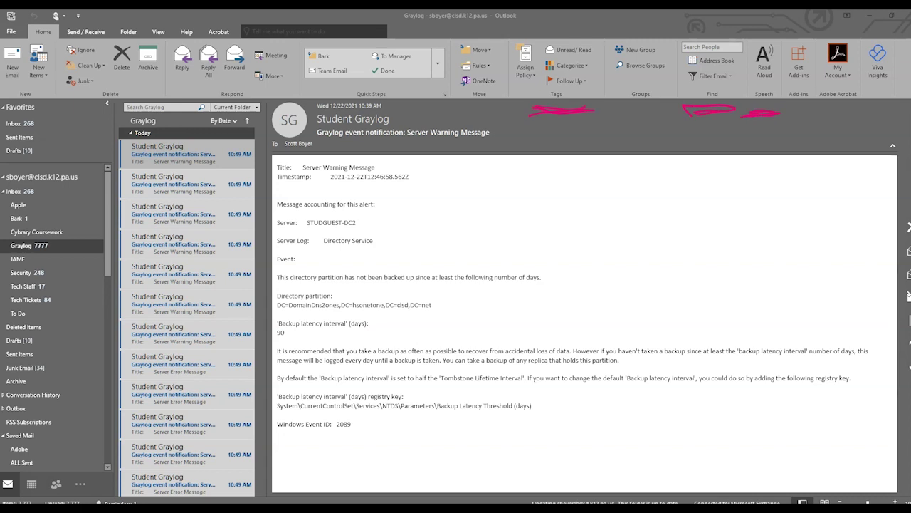
mouse_move(520, 29)
left_mouse_down()
mouse_move(512, 39)
mouse_move(569, 118)
mouse_move(601, 21)
mouse_move(517, 52)
left_mouse_up()
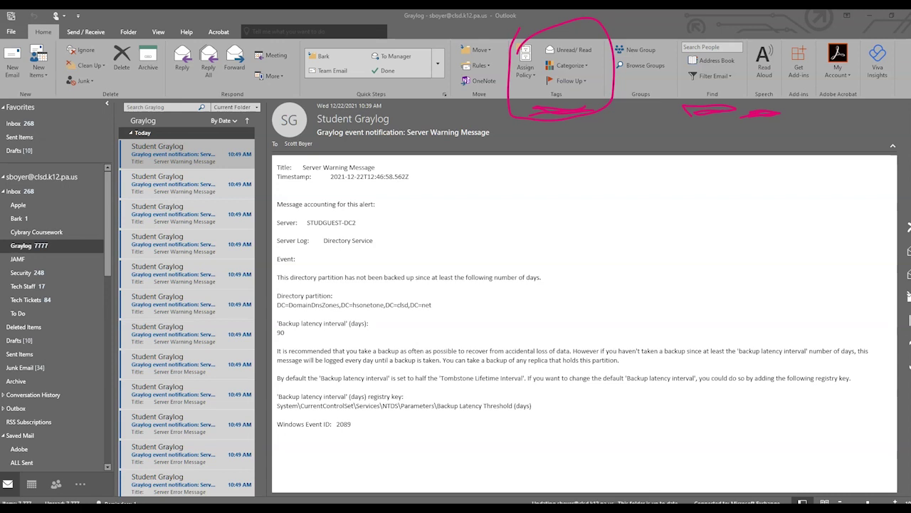
mouse_move(666, 31)
left_mouse_down()
mouse_move(686, 120)
mouse_move(750, 66)
mouse_move(705, 21)
mouse_move(662, 29)
left_mouse_up()
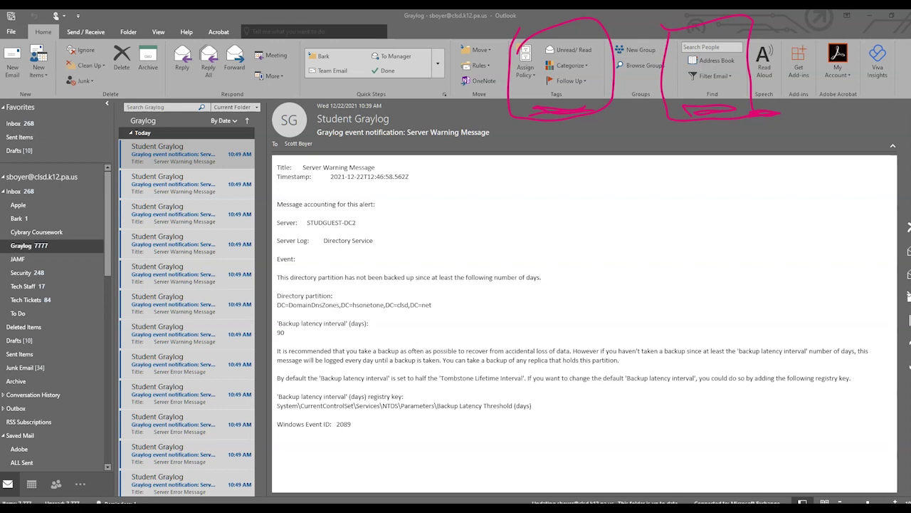
mouse_move(766, 24)
left_mouse_down()
mouse_move(787, 74)
mouse_move(750, 128)
mouse_move(795, 57)
mouse_move(756, 27)
left_mouse_up()
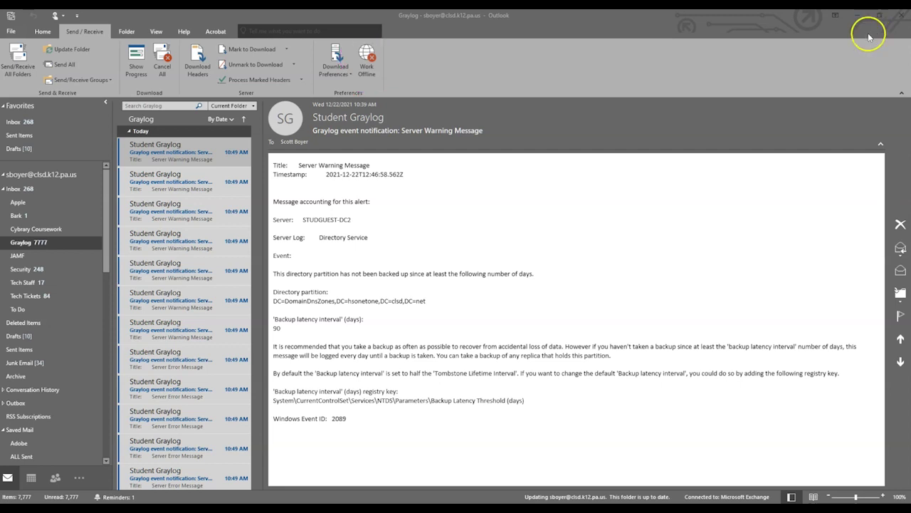
left_click(368, 57)
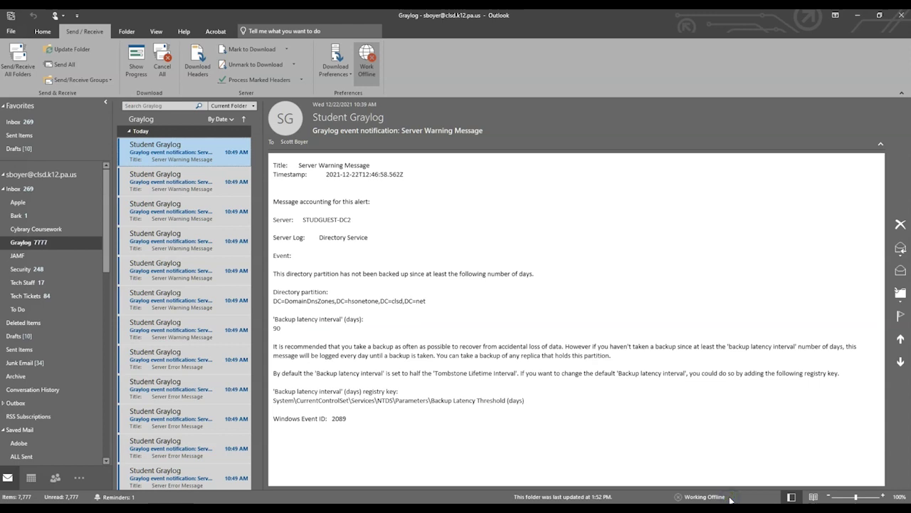
left_click(371, 64)
left_click(391, 62)
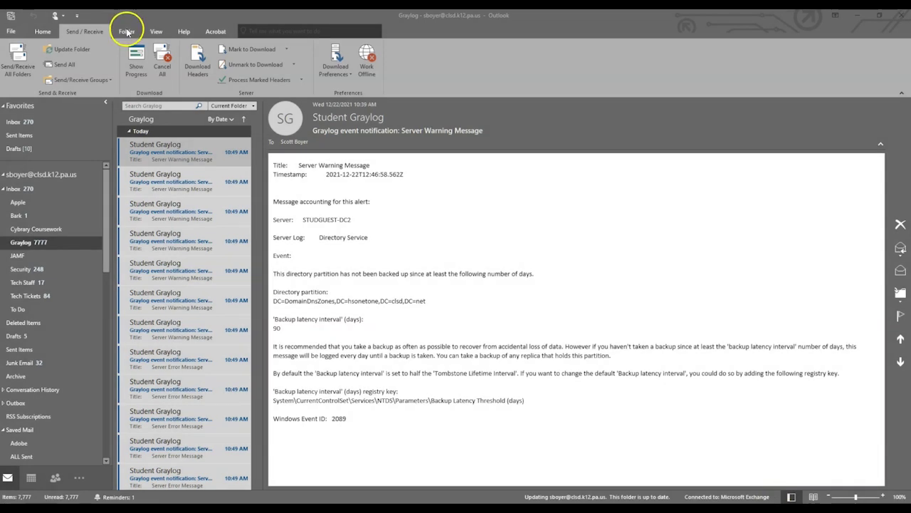
On the Folder tab, point out New Search Folder and open Recover Deleted Items
left_click(126, 31)
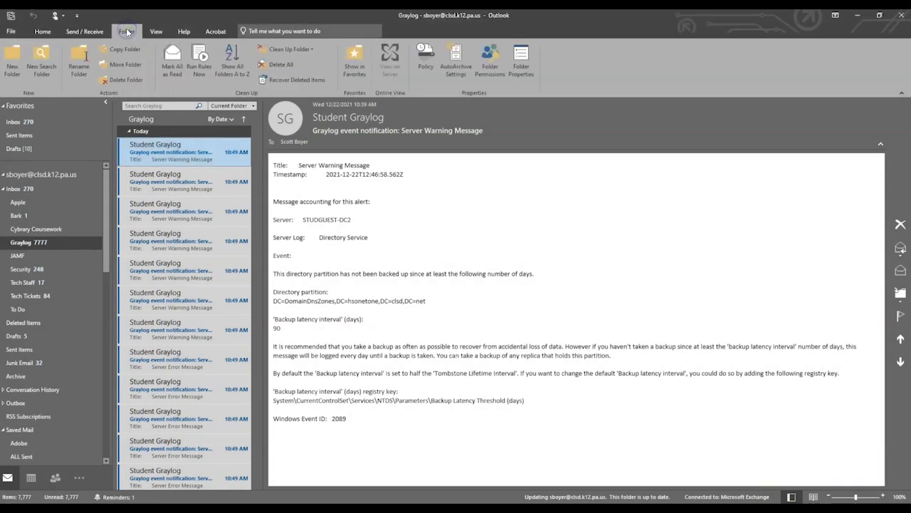
left_click(44, 57)
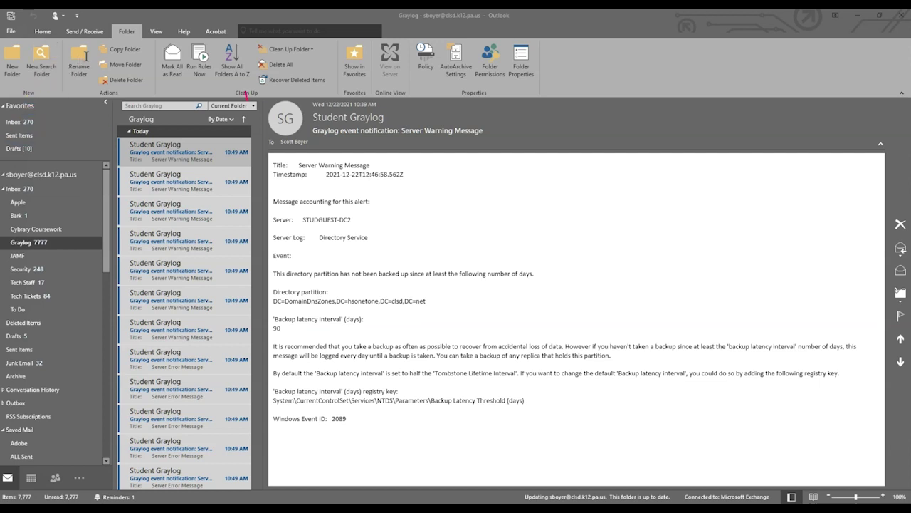
mouse_move(247, 95)
left_mouse_down()
mouse_move(346, 98)
mouse_move(299, 69)
mouse_move(245, 107)
mouse_move(343, 93)
left_mouse_up()
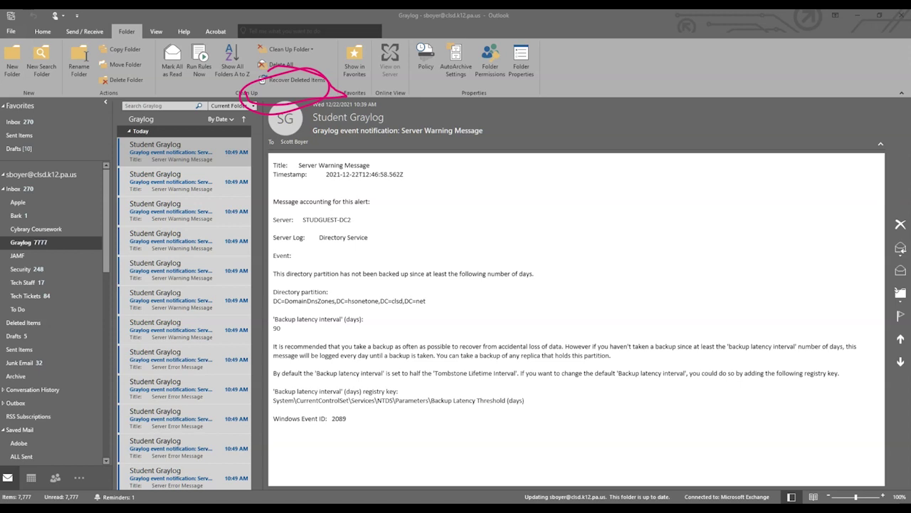
left_click(295, 82)
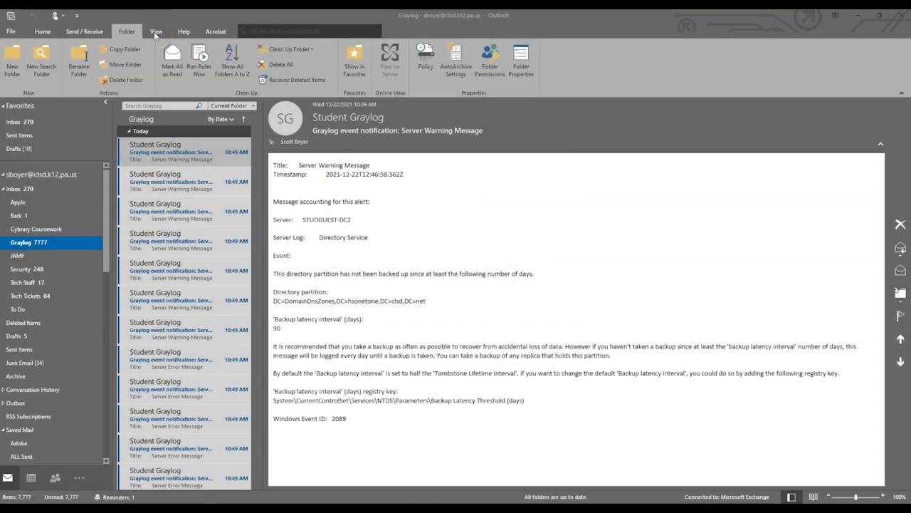
On the View tab, expand the Arrangement gallery and the Folder Pane choices (Normal, Minimized, Off, Favorites)
left_click(154, 31)
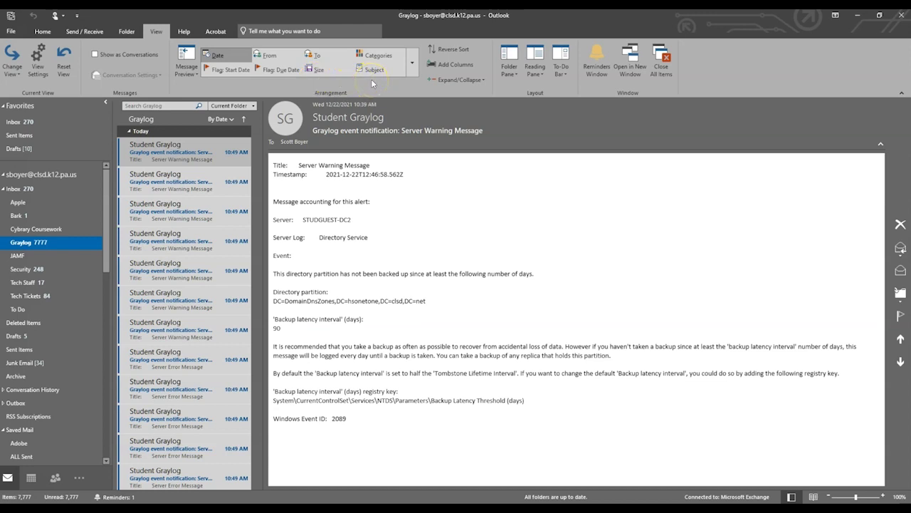
left_click(412, 64)
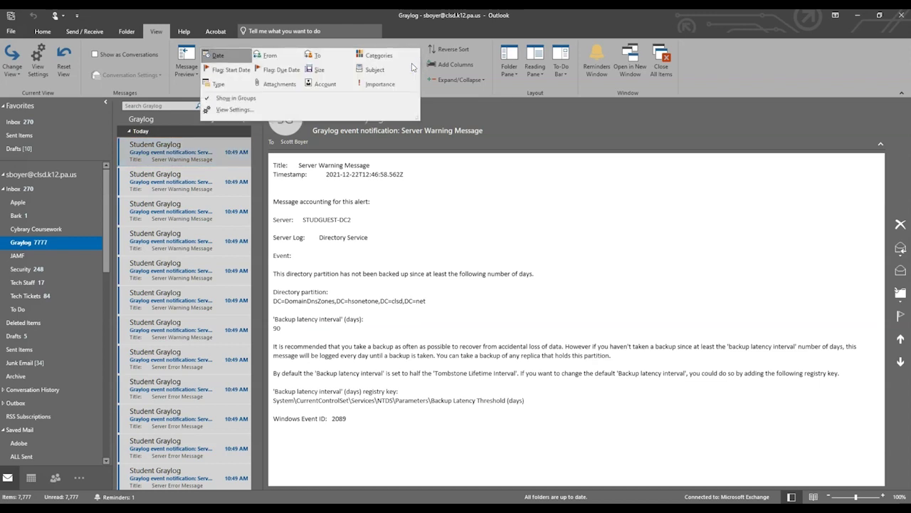
left_click(514, 73)
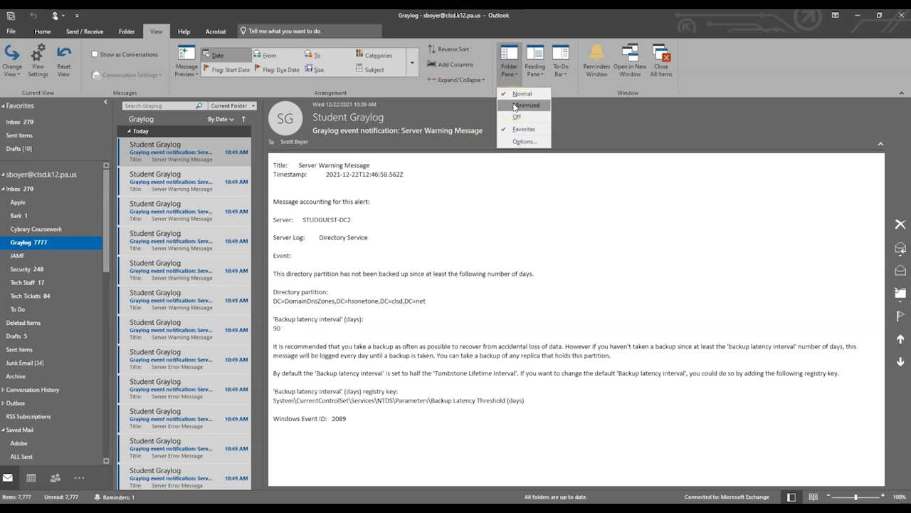
Minimize the folder pane, then try the reading pane at Bottom and Off
left_click(515, 106)
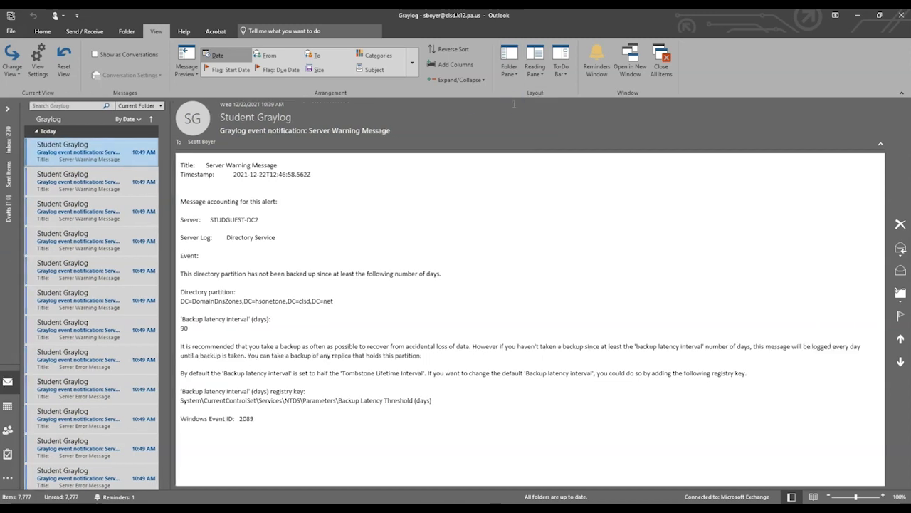
left_click(539, 74)
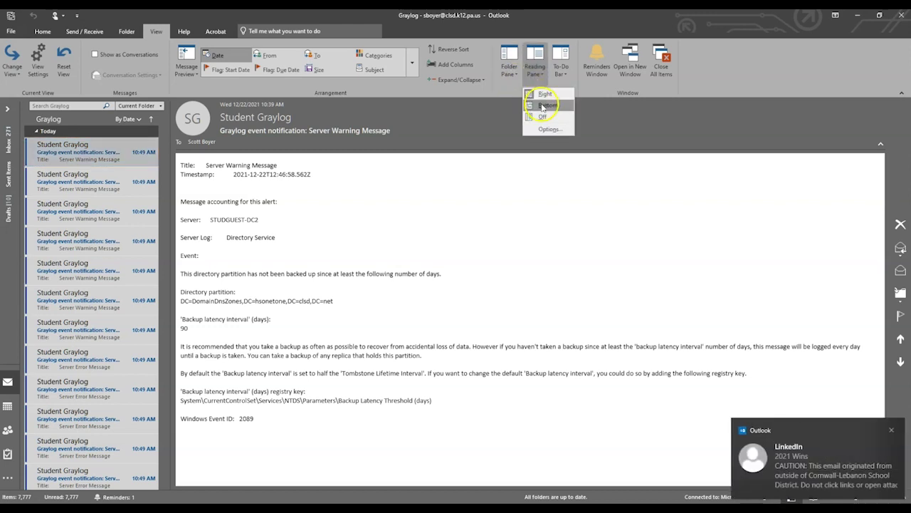
left_click(541, 105)
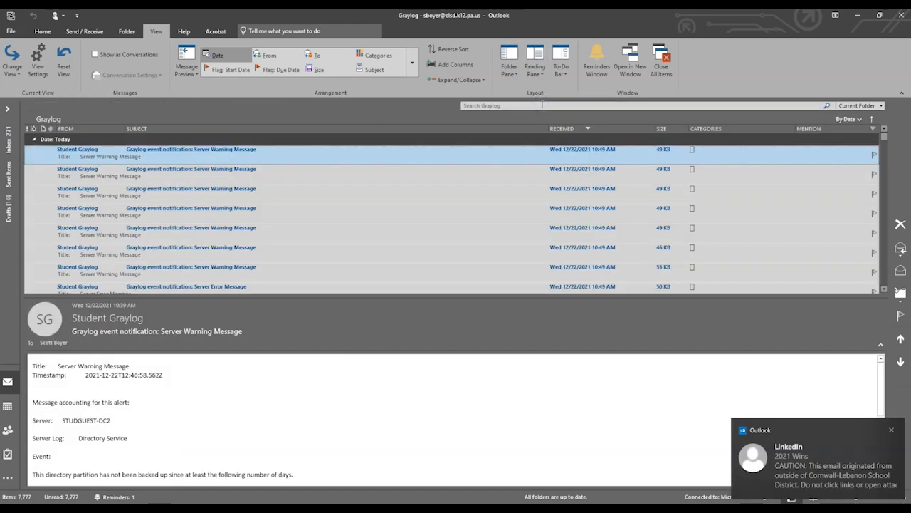
left_click(535, 70)
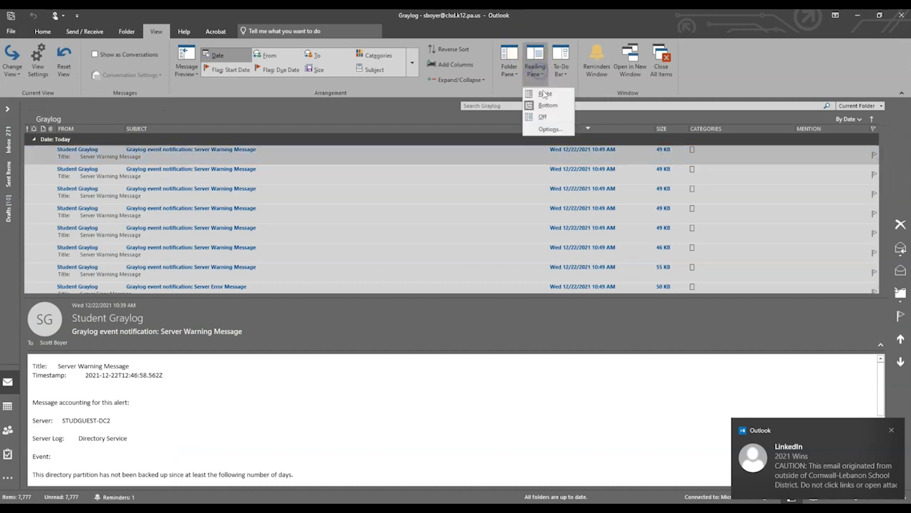
left_click(542, 116)
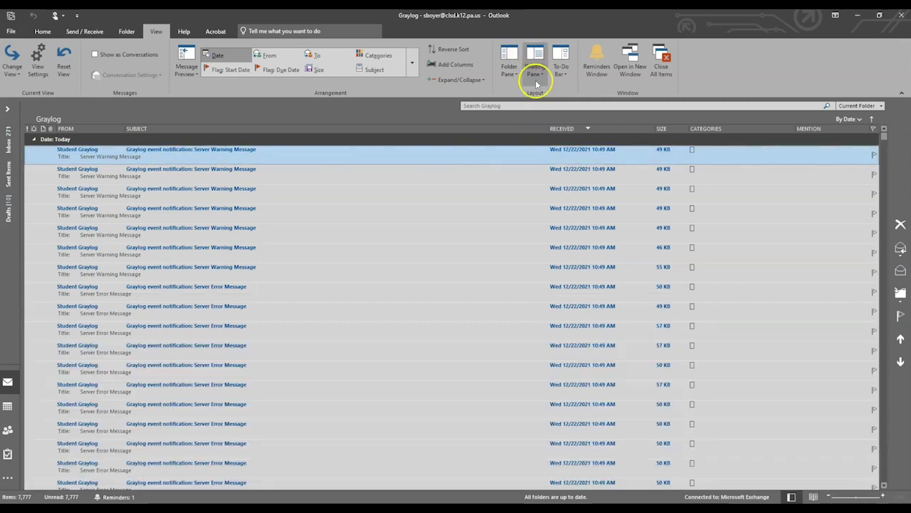
Place the reading pane to the Right of the message list and view the To-Do Bar options
left_click(536, 78)
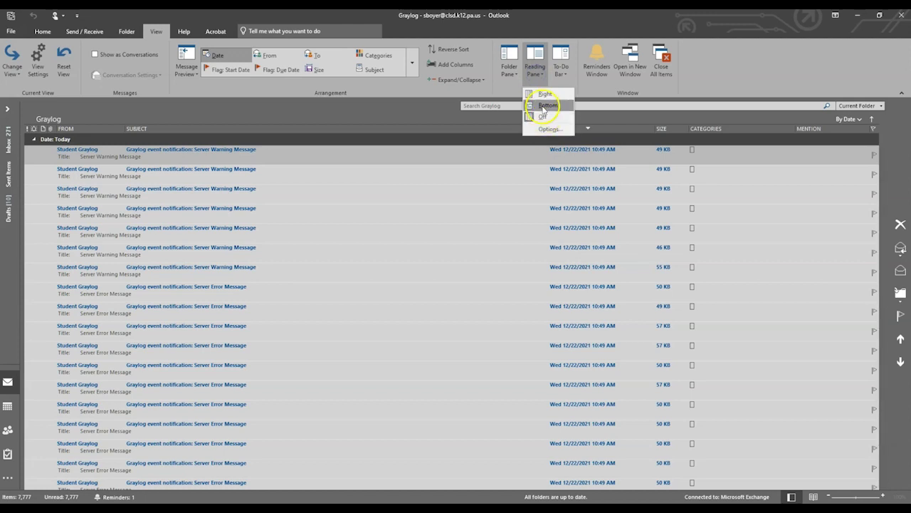
left_click(545, 93)
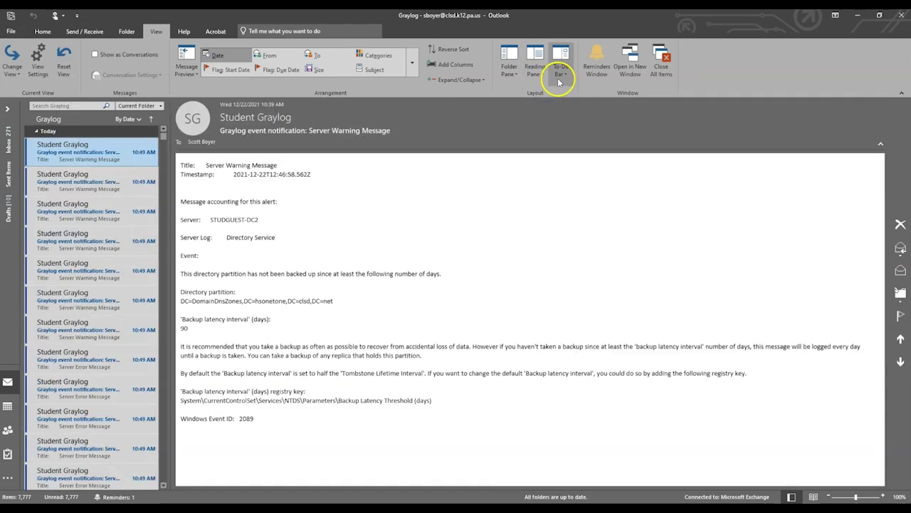
left_click(563, 74)
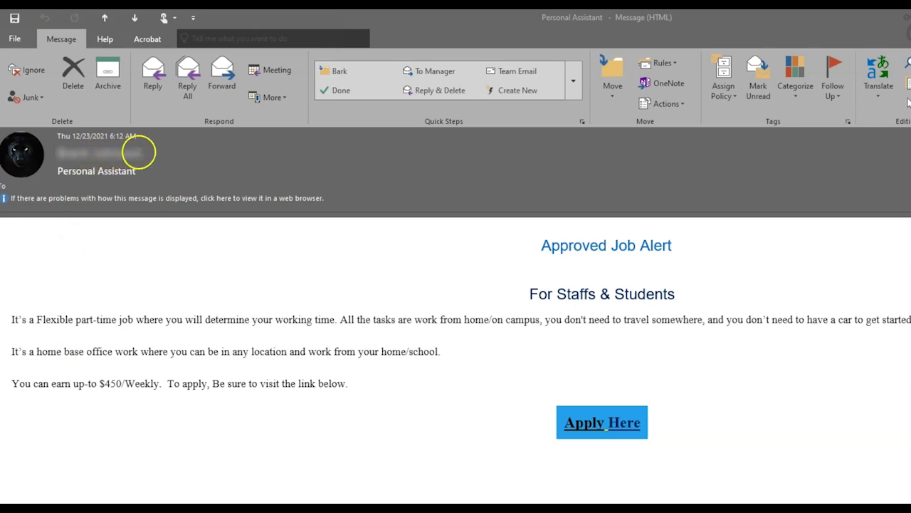
Expand the sender's contact card and reveal the Apply Here link's forms.gle address
mouse_move(145, 151)
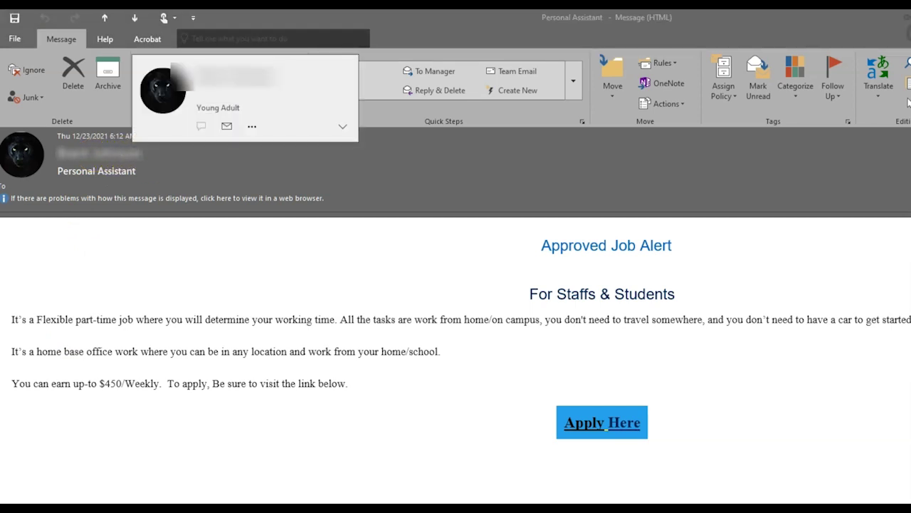
left_click(341, 126)
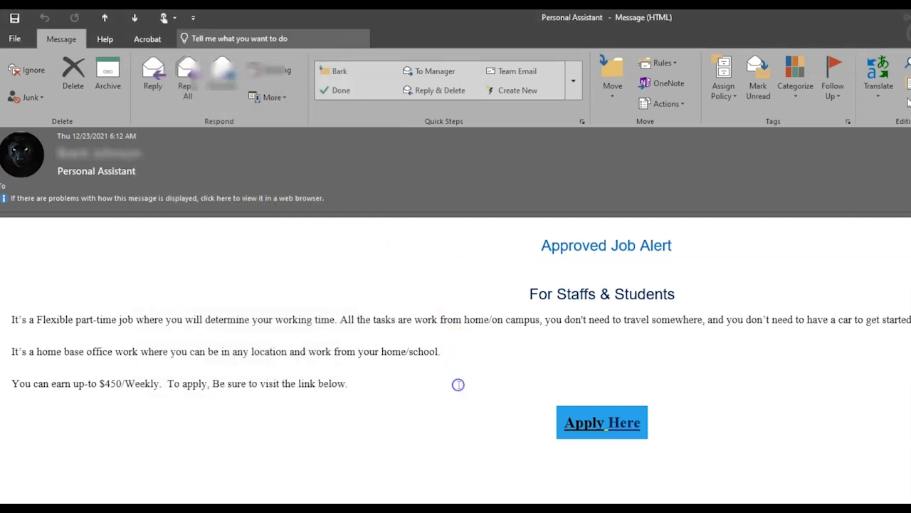
mouse_move(579, 422)
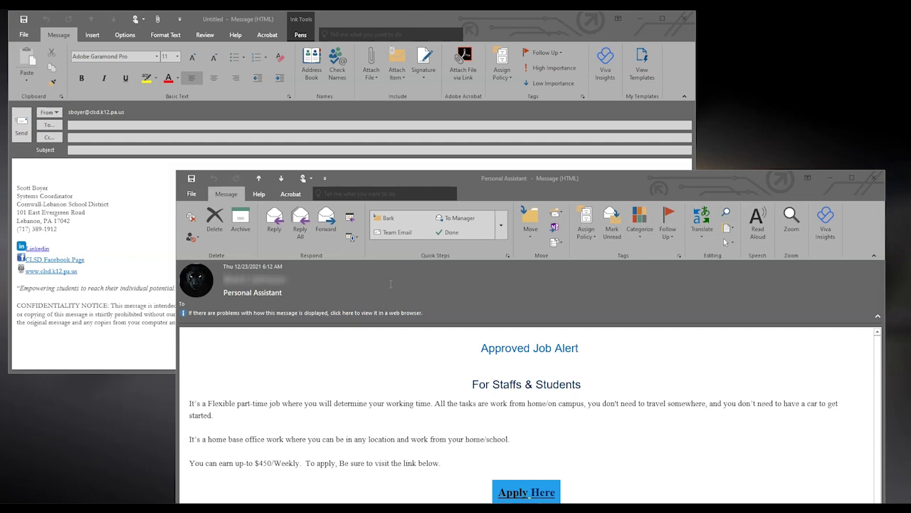
Put the cursor in the untitled message's To field, then its Cc field
left_click(81, 123)
left_click(80, 137)
Bring the Untitled message window in front of the Personal Assistant email with Alt+Tab
key("alt+Tab")
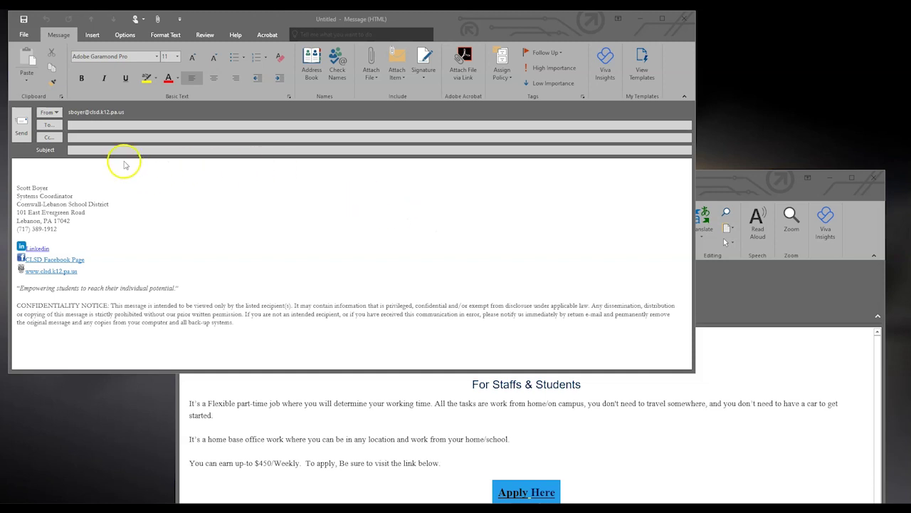
left_click(81, 126)
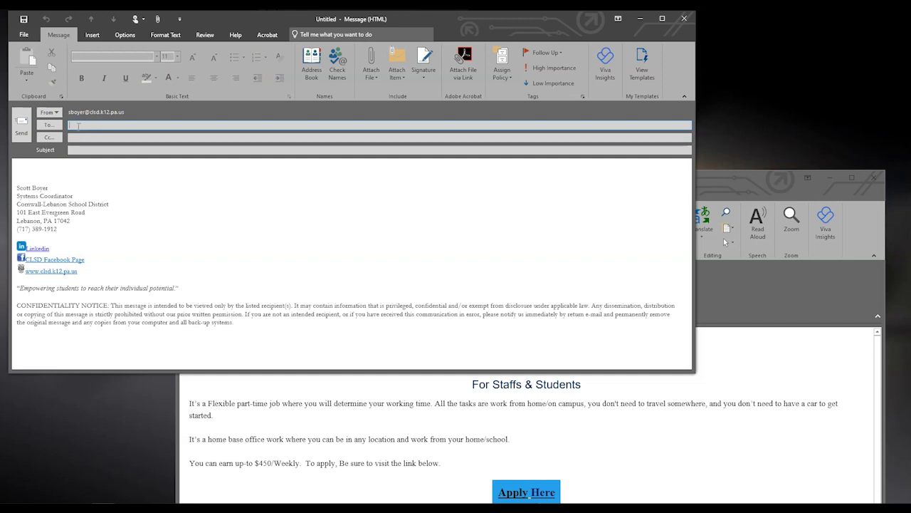
left_click(81, 125)
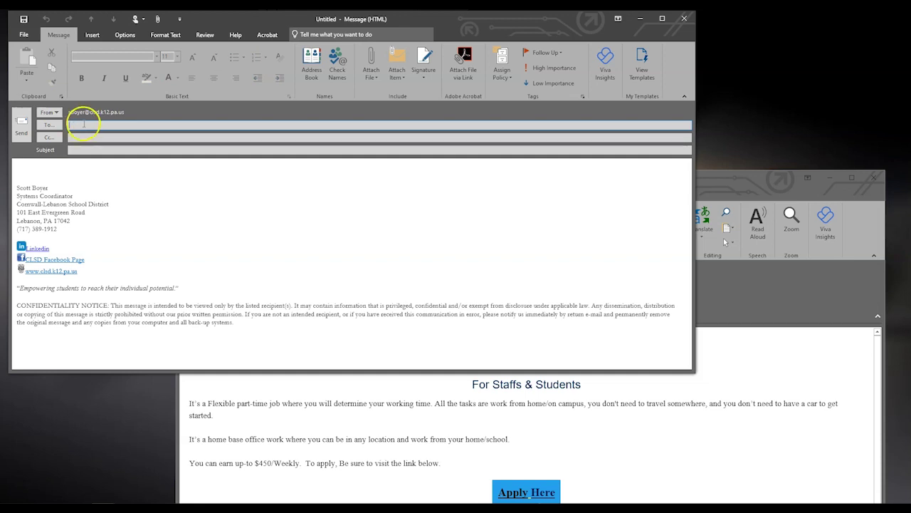
left_click(56, 127)
left_click(262, 115)
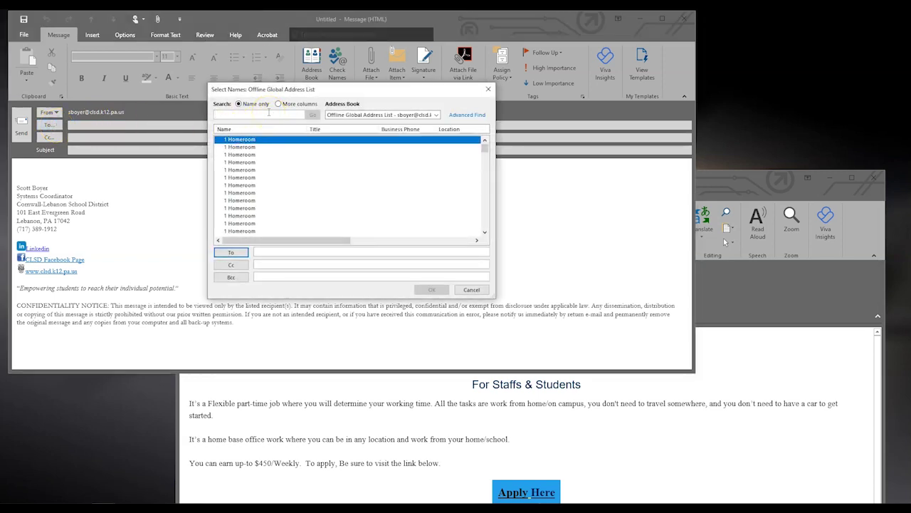
left_click(489, 89)
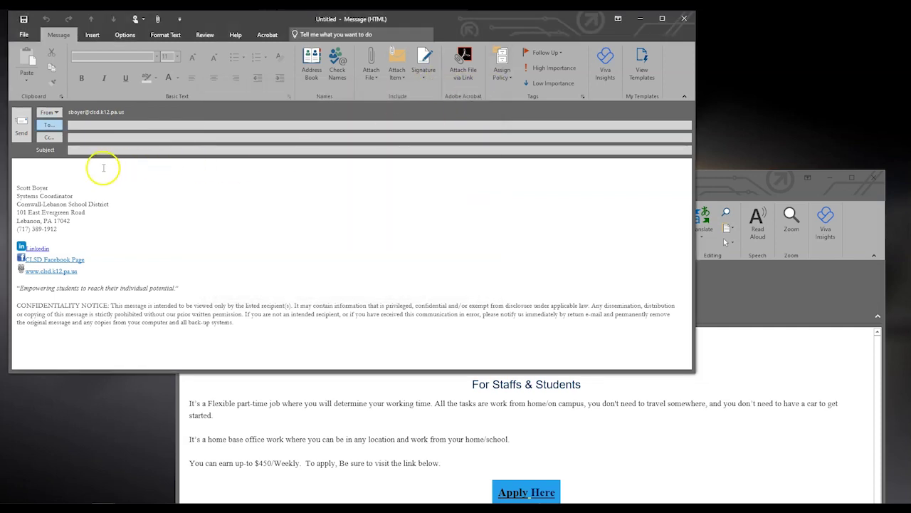
left_click(81, 150)
left_click(47, 165)
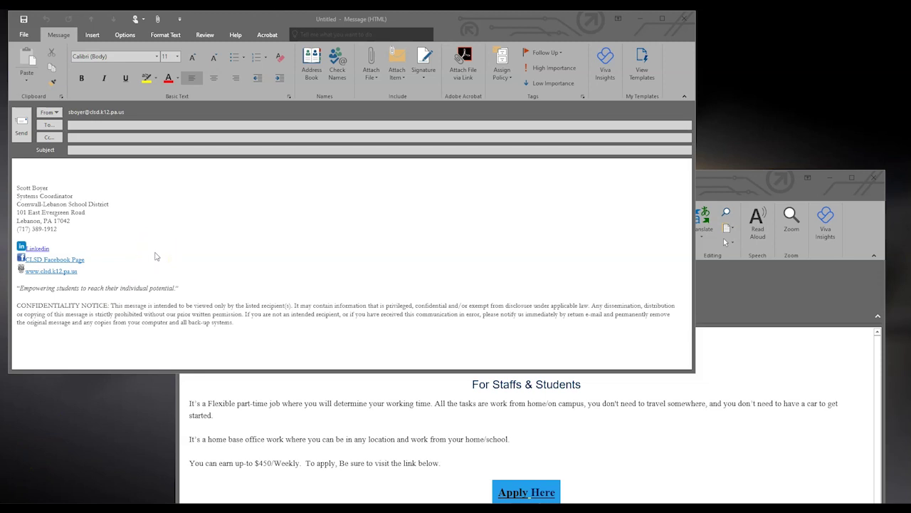
From the message's Signature menu, open Signatures and Stationery showing the four signatures
left_click(425, 71)
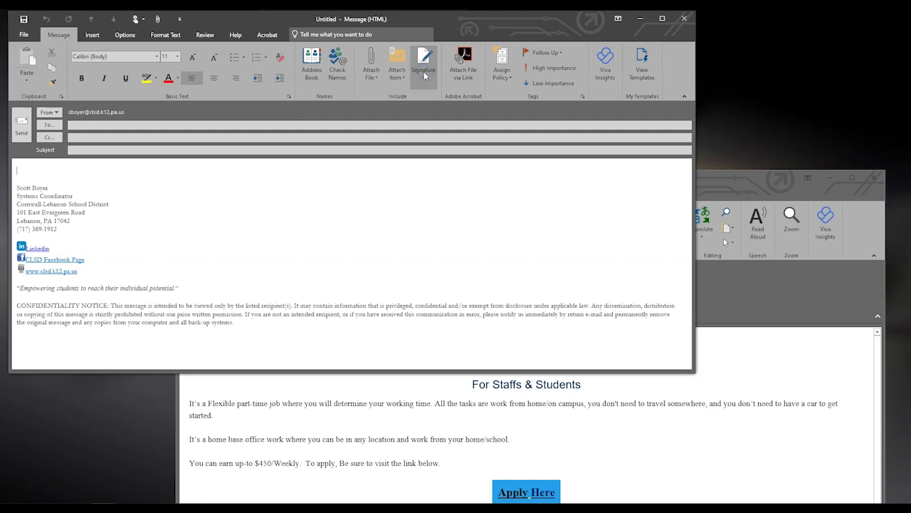
left_click(425, 74)
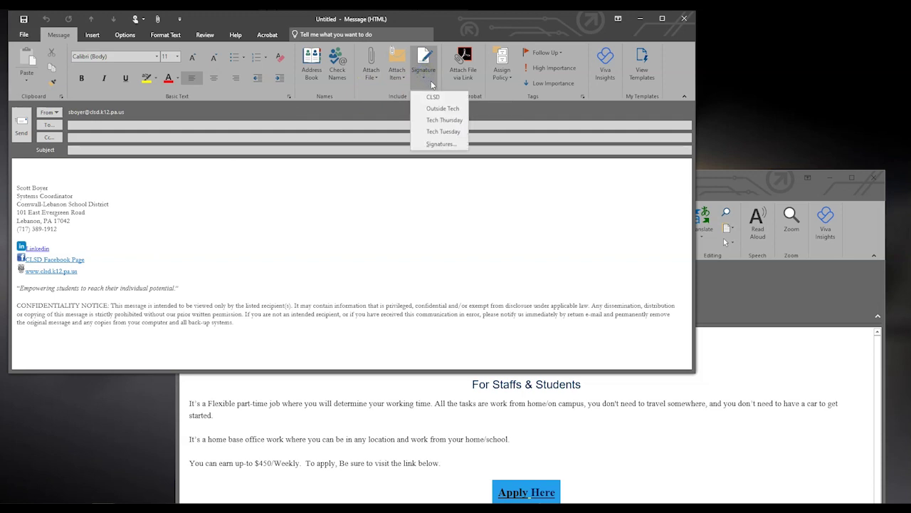
left_click(453, 144)
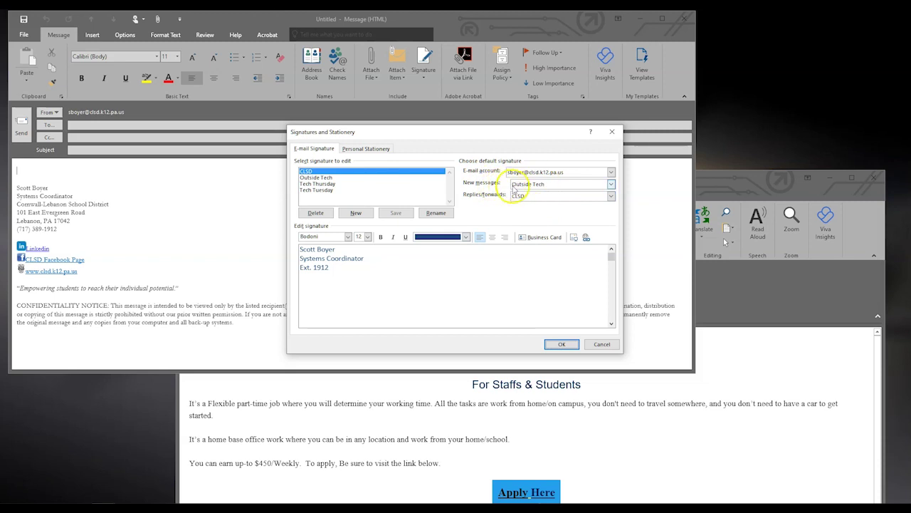
Confirm Outside Tech for new messages and CLSD for replies/forwards, closing the dialog
key("Return")
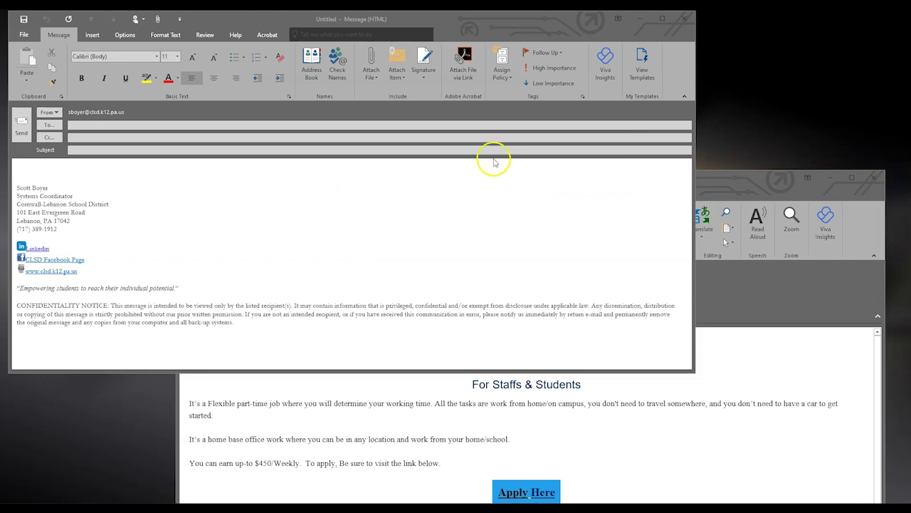
Swap the draft's signature to CLSD, then switch the inserted signature back to Outside Tech
left_click(424, 77)
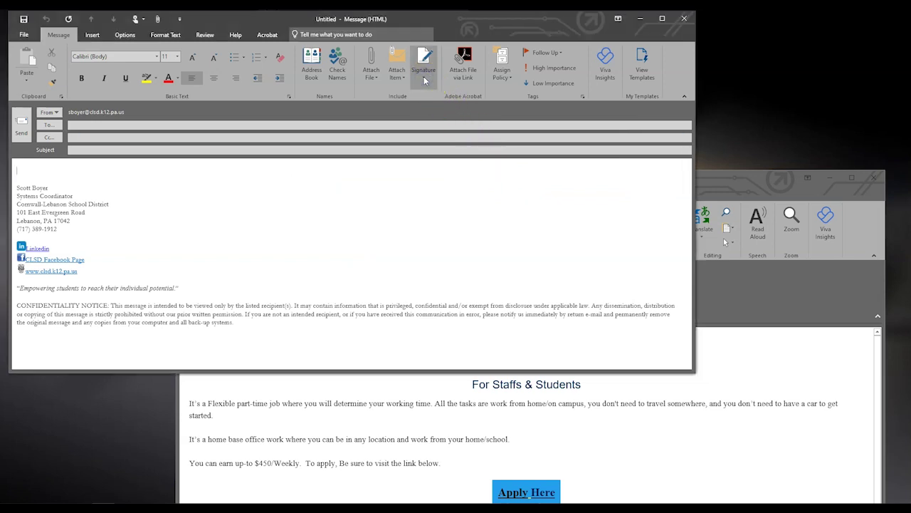
left_click(425, 79)
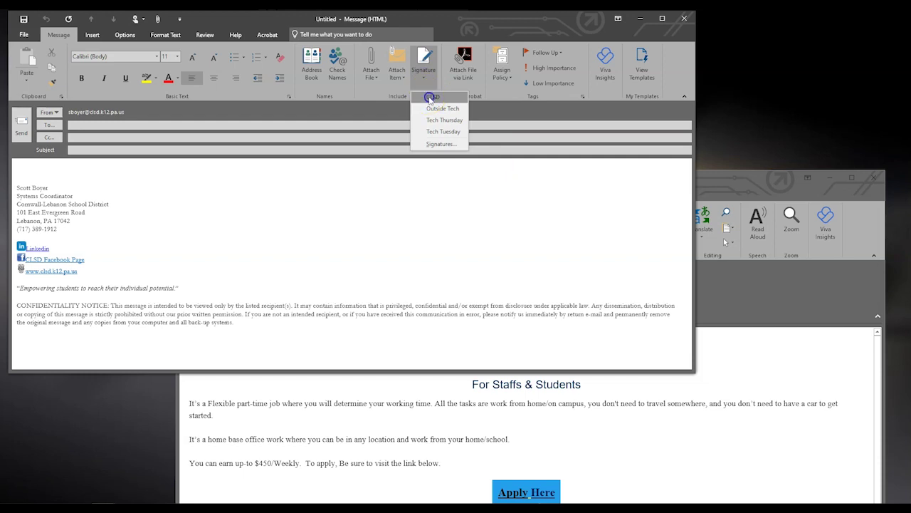
left_click(432, 97)
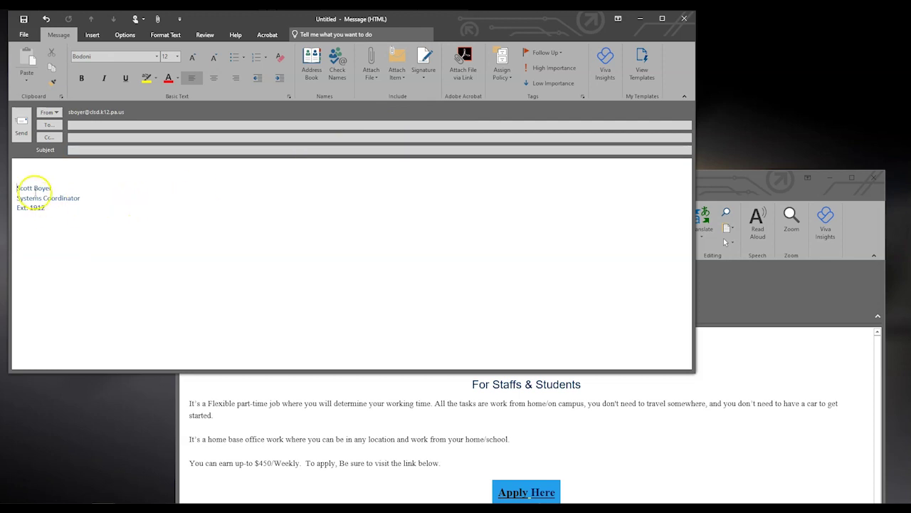
right_click(35, 191)
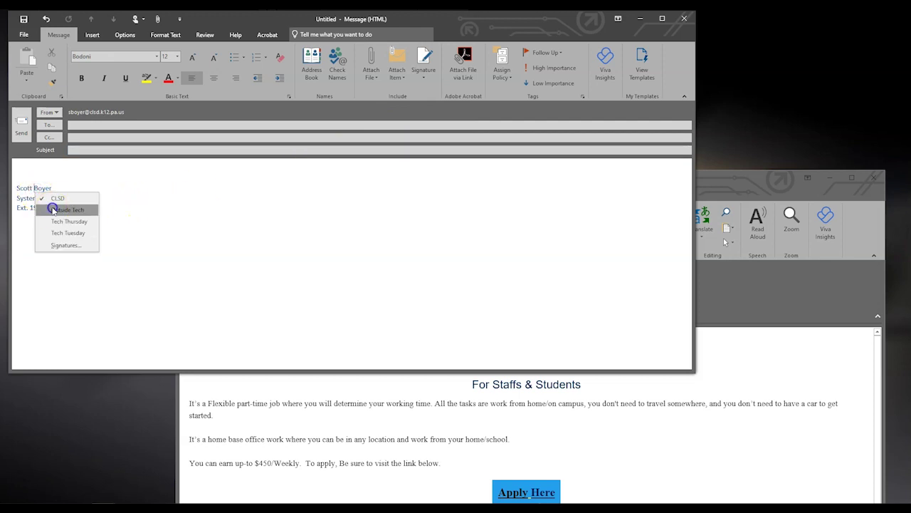
left_click(54, 210)
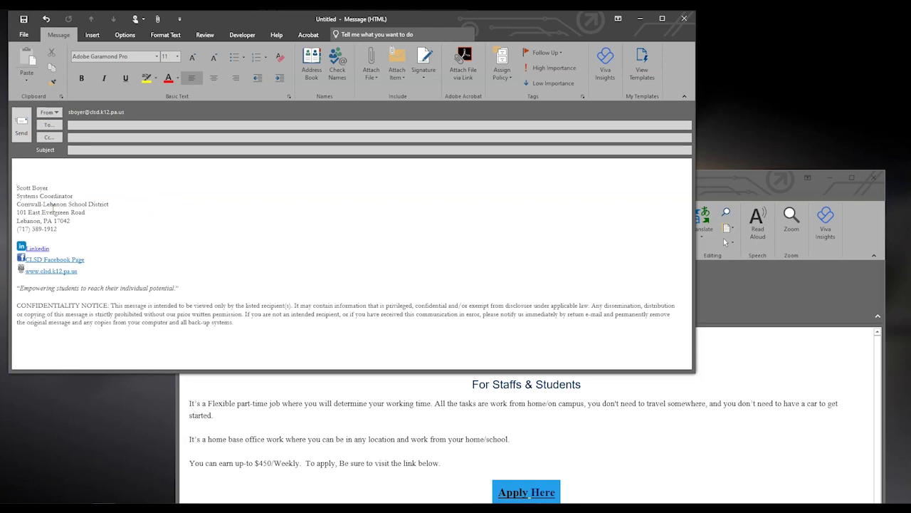